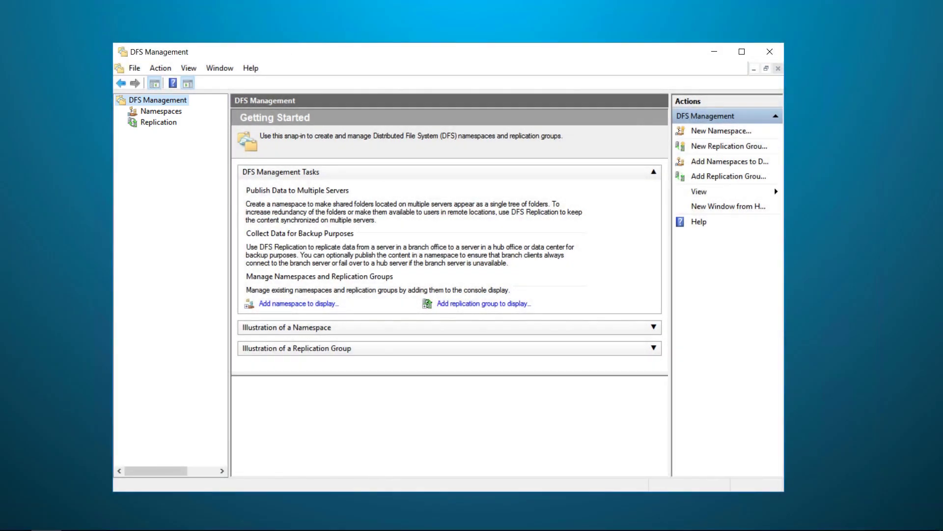
Add the existing \\Tech.io\AppRoot and \\Tech.io\DFSRoot namespaces from the Tech.io domain to the display
right_click(162, 112)
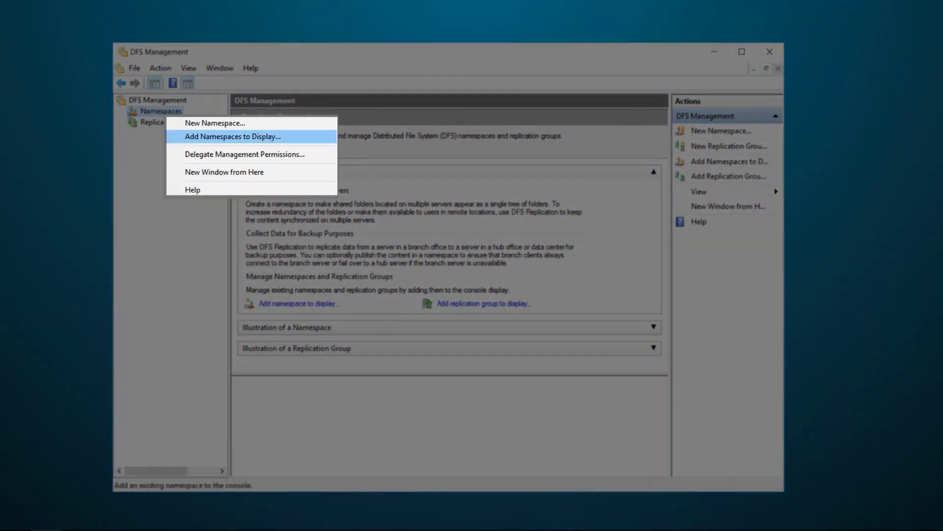
left_click(233, 137)
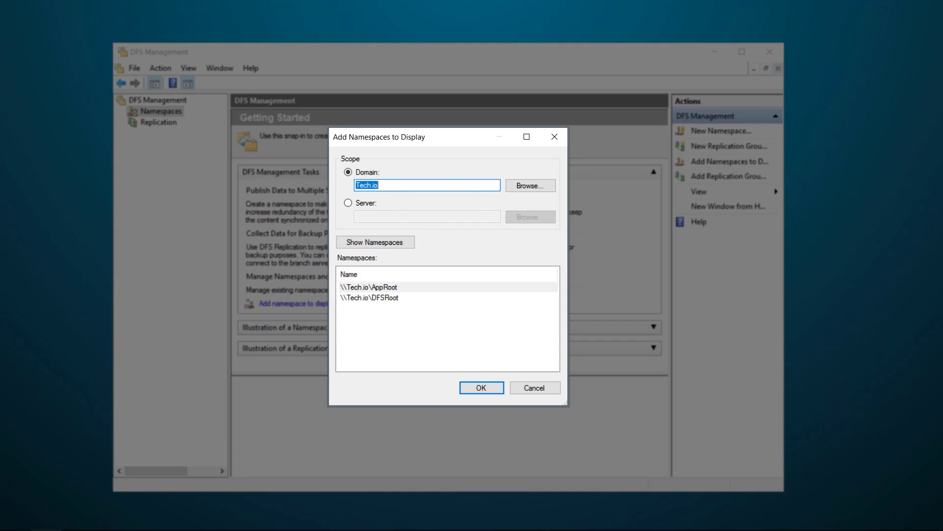
left_click(369, 287)
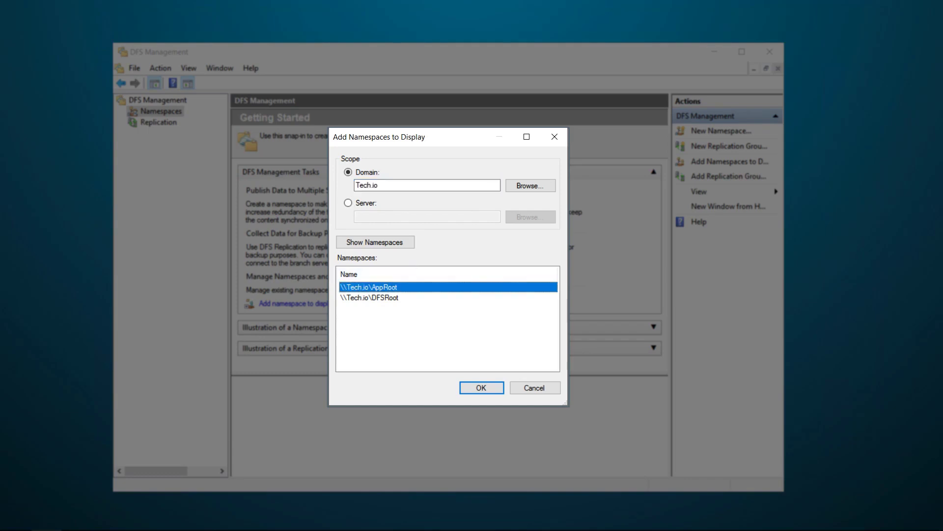
left_click(369, 297, "ctrl")
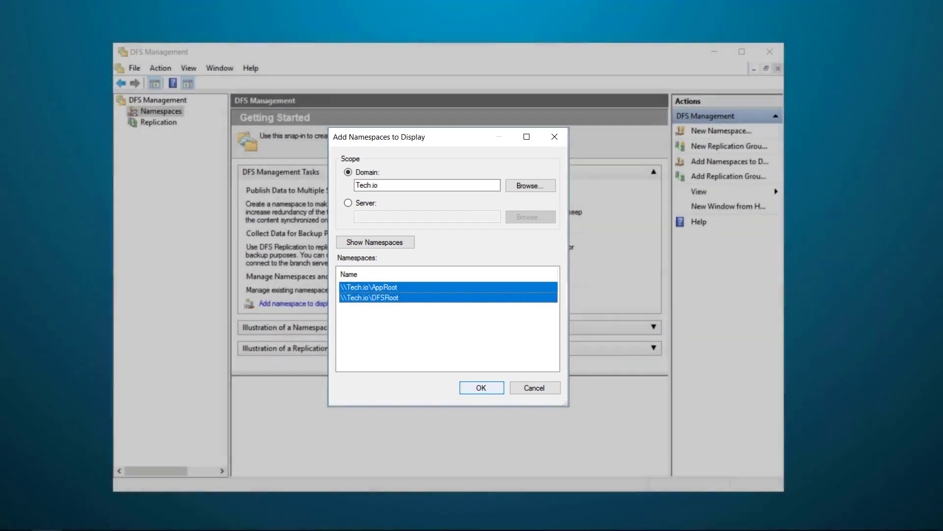
left_click(481, 388)
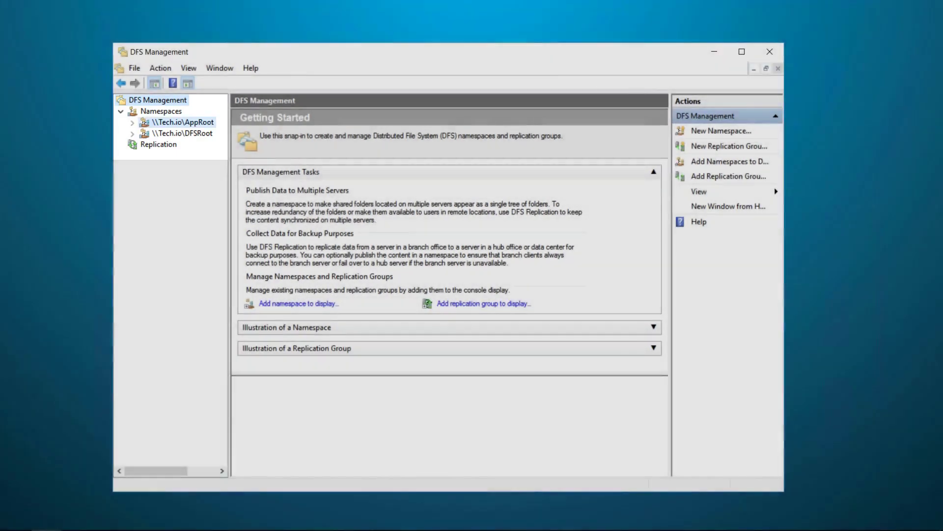
Start a new folder named TechSnips in the \\Tech.io\AppRoot namespace with the folder target \\FileServer01\FileShare\TechSnips
right_click(204, 123)
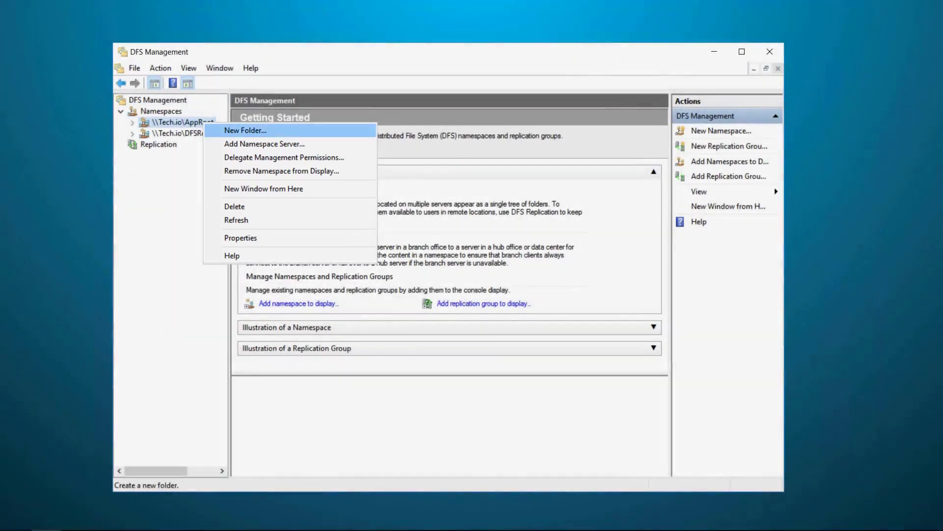
left_click(245, 131)
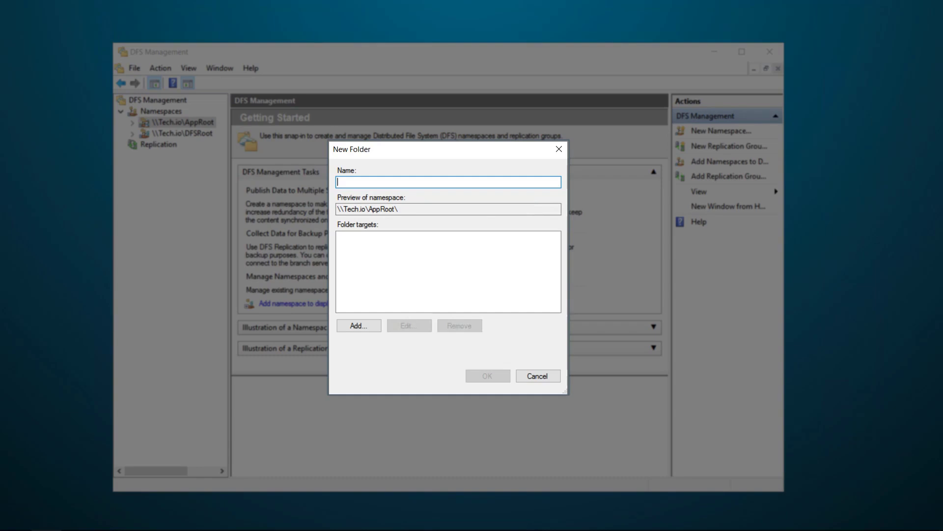
type("TechSnips")
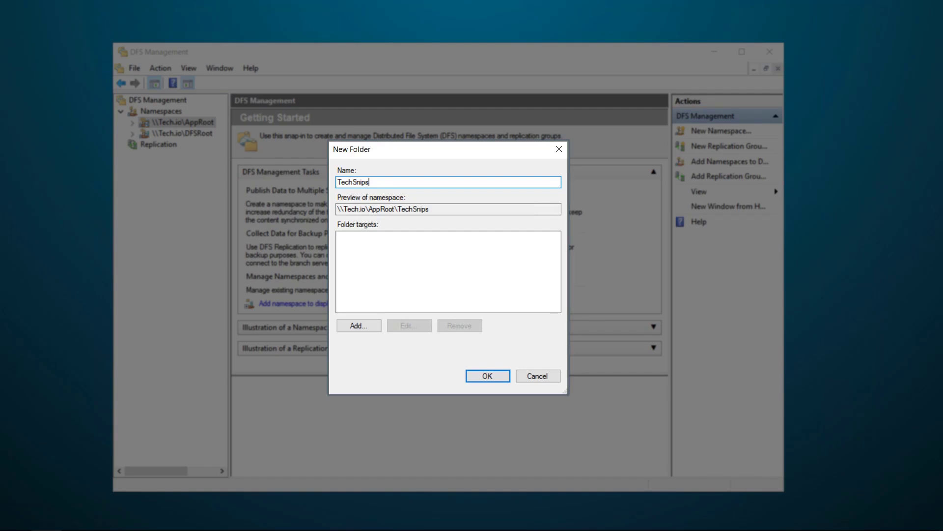
left_click(358, 326)
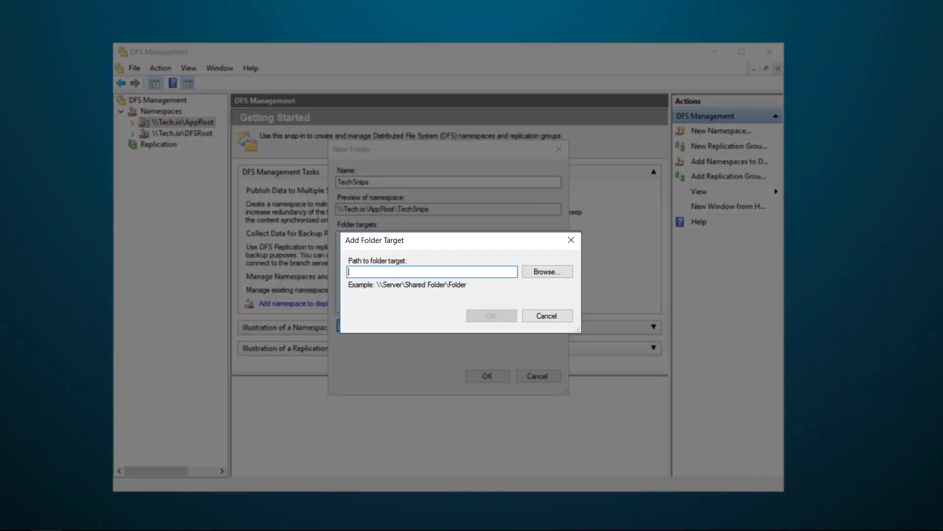
type("\\\\FileServer01\\FileShare\\TechSnips")
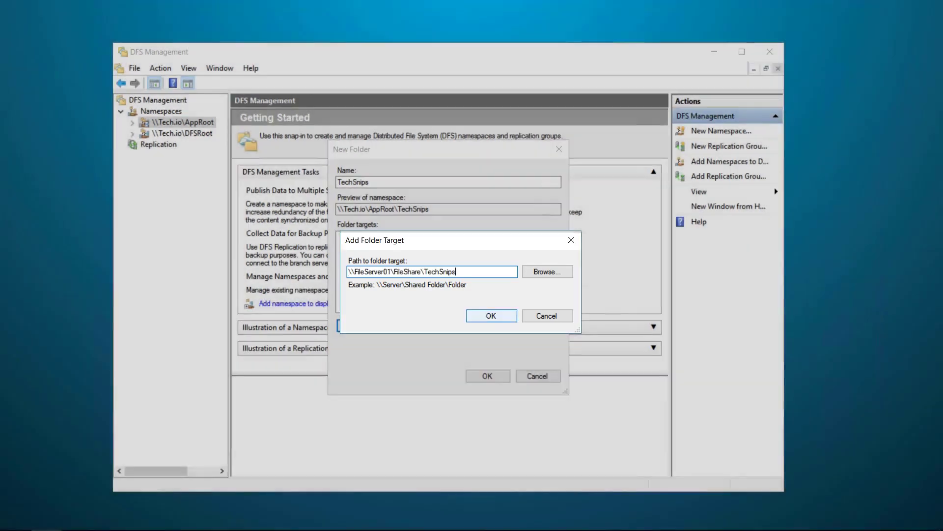
key("Return")
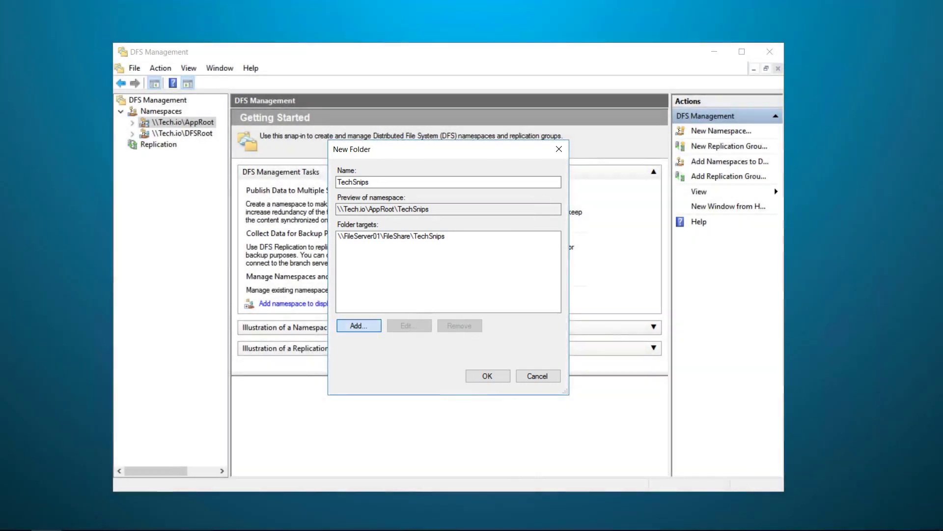
Add the second folder target \\datacenter\ReplicatedFileShare\TechSnips and create the folder without a replication group
left_click(358, 326)
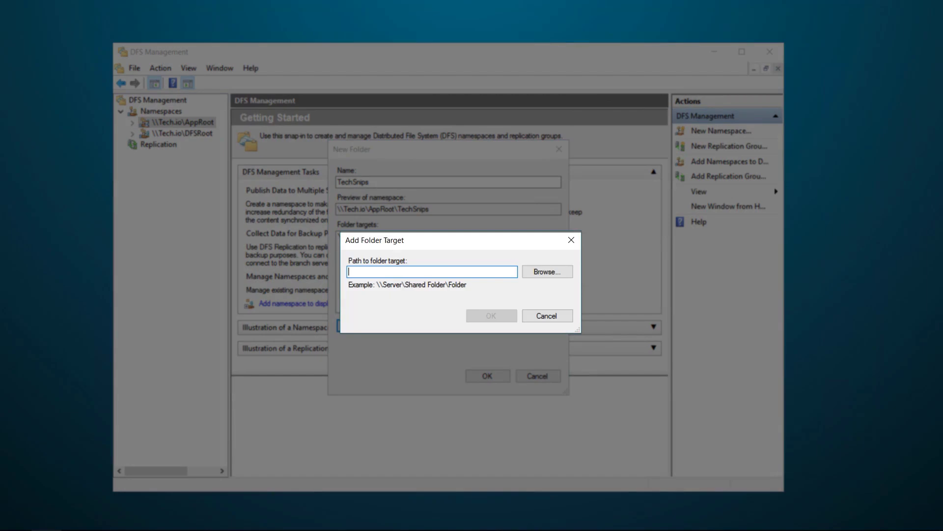
type("\\\\datacenter\\ReplicatedFileShare\\TechSnips")
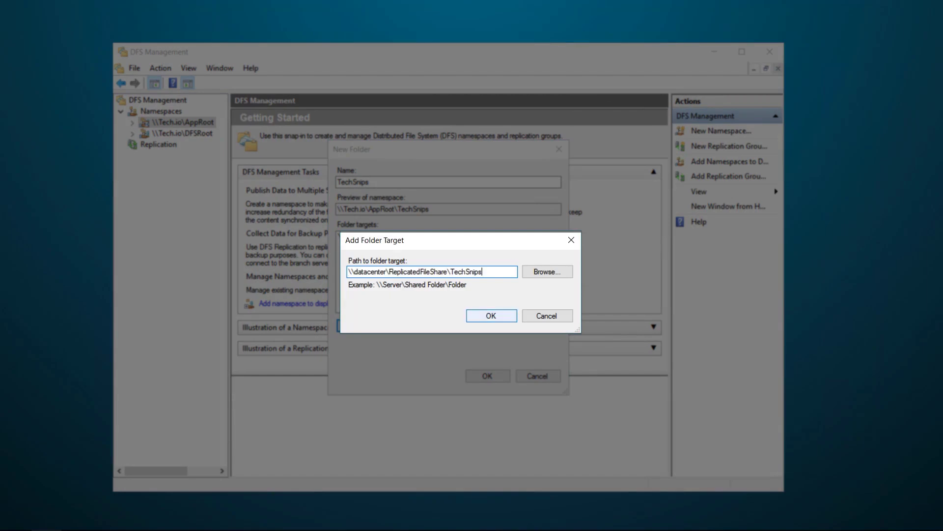
key("Return")
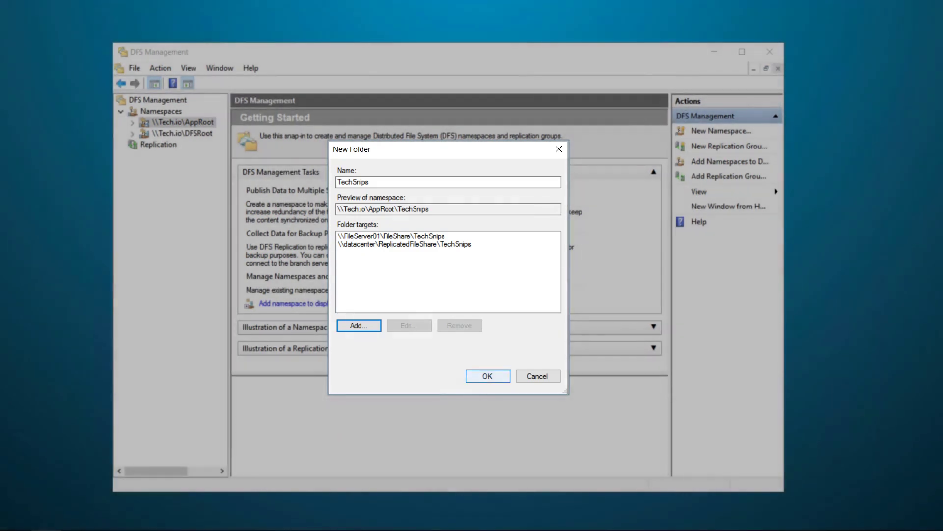
left_click(488, 375)
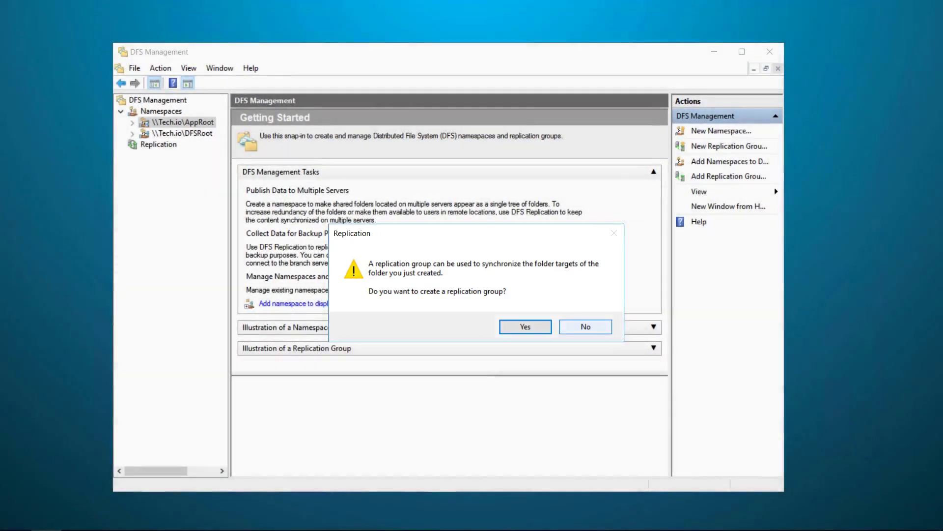
left_click(586, 326)
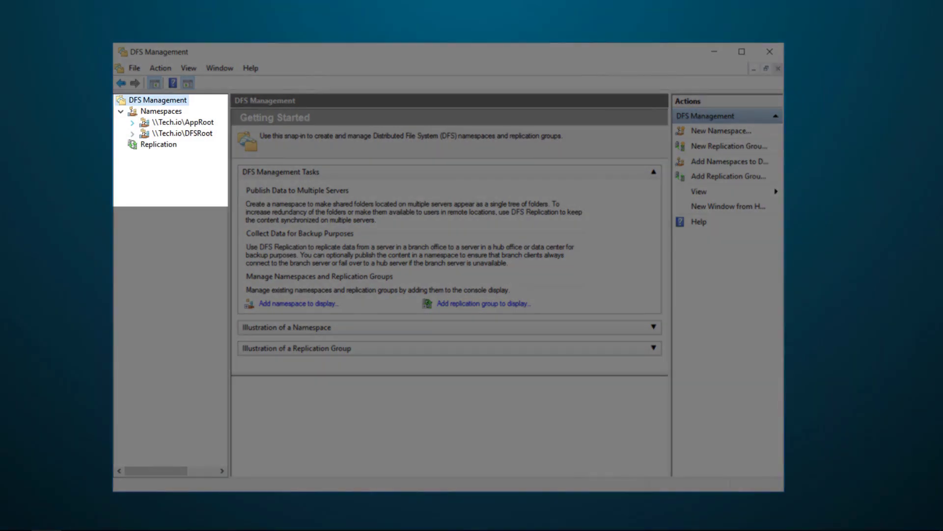
Override referral ordering for the TechSnips folder's \\FileServer01\FileShare\TechSnips target, with priority First among all targets
left_click(132, 123)
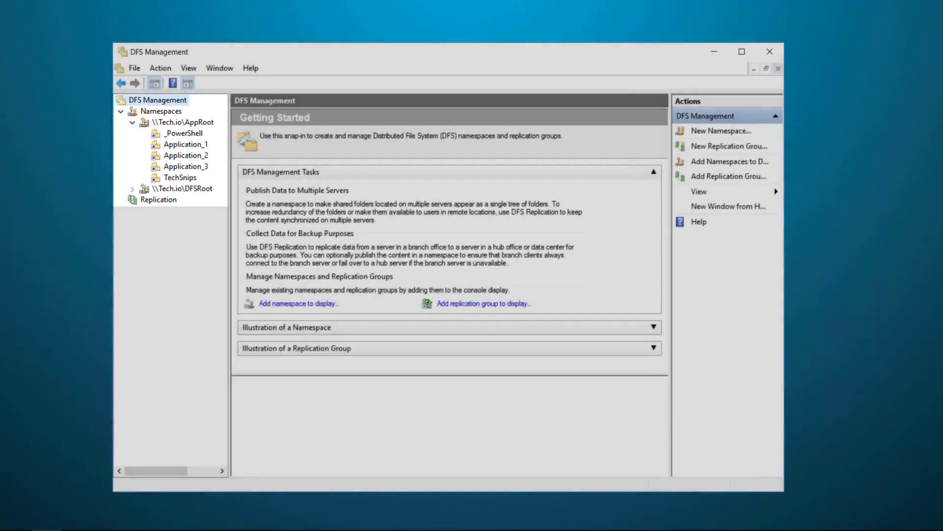
left_click(180, 177)
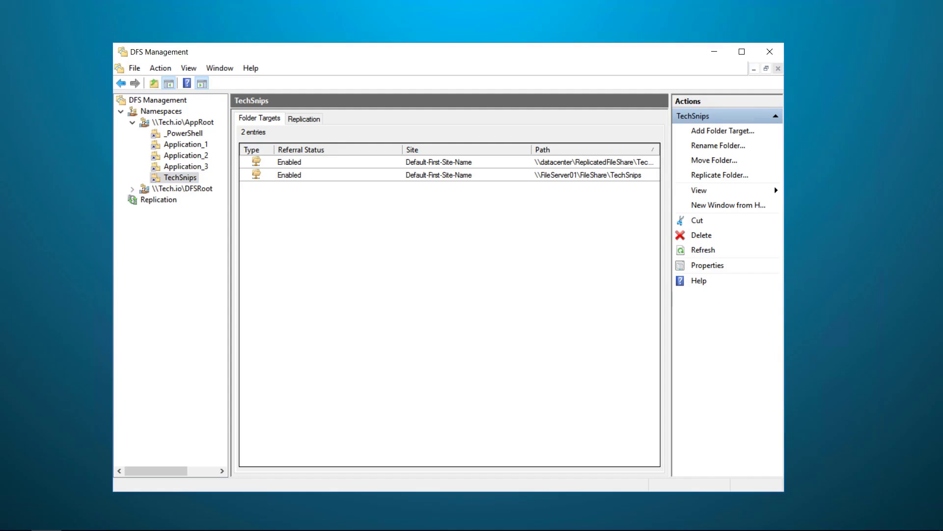
right_click(466, 175)
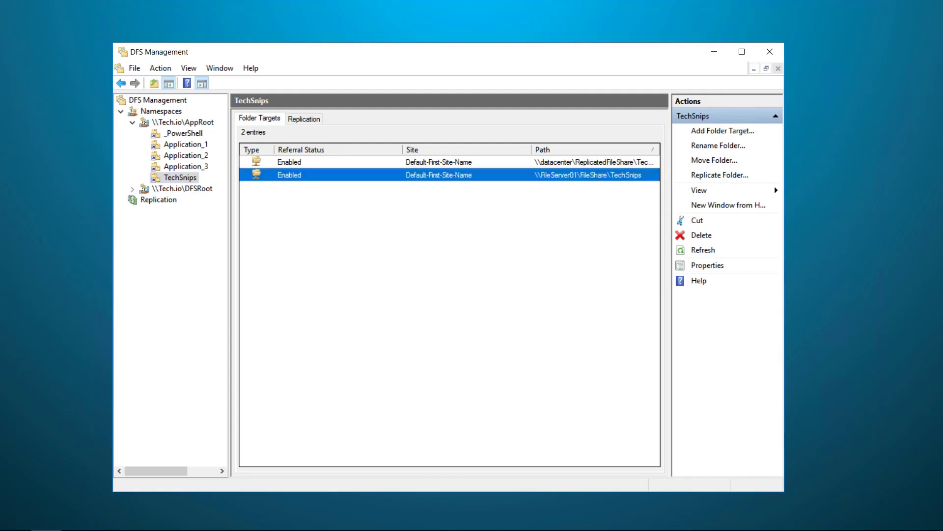
key("Return")
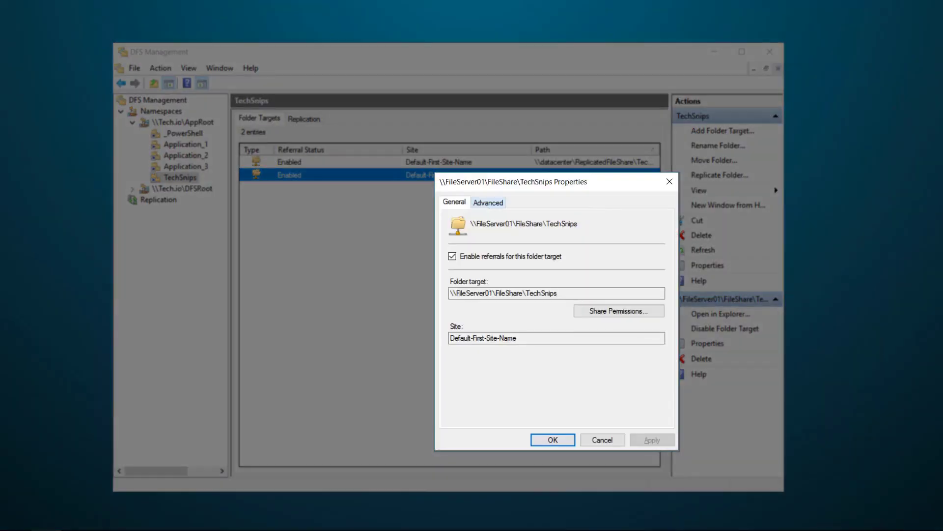
left_click(488, 203)
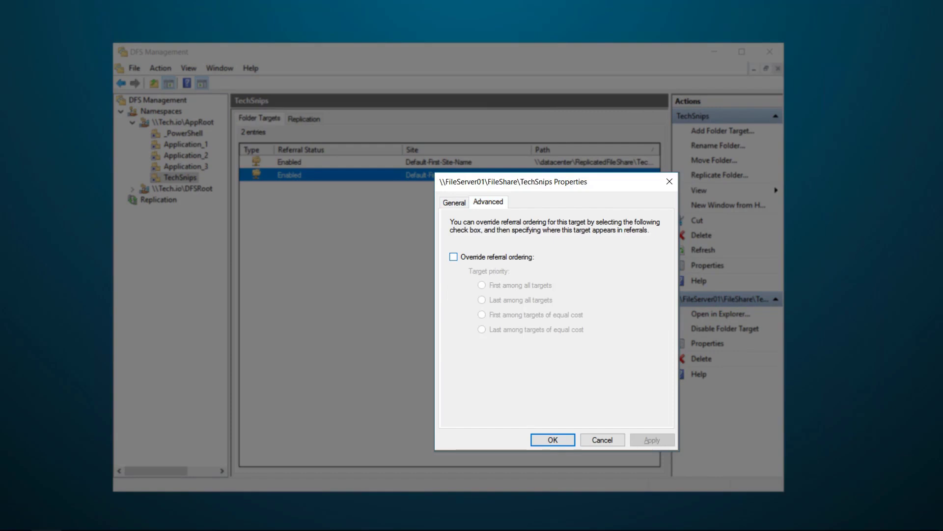
left_click(453, 257)
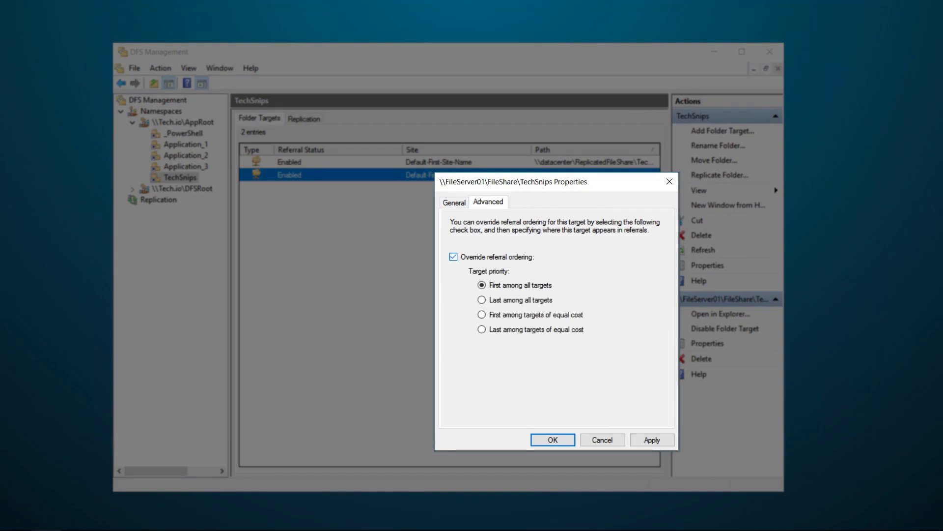
key("Tab")
key("alt+a")
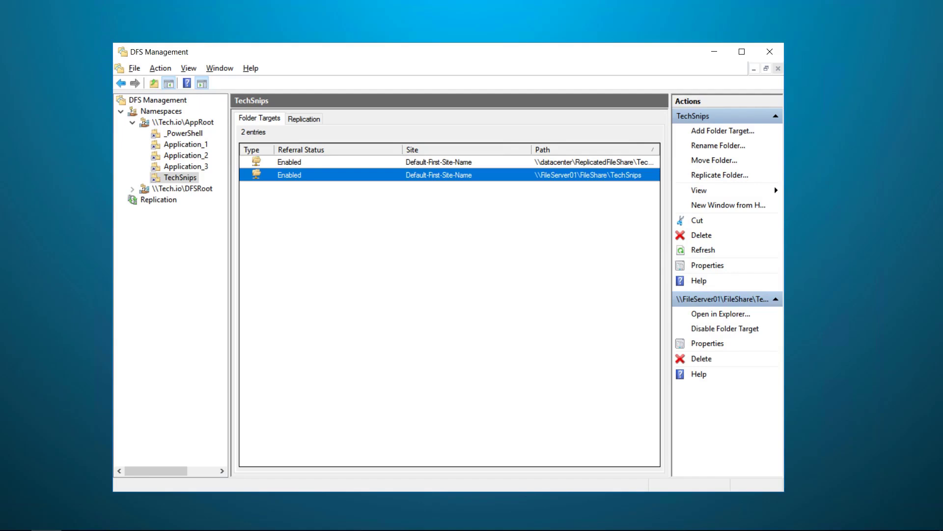
Switch to File Explorer, view the contents of \\tech.io\AppRoot\TechSnips, and close the window
key("super+e")
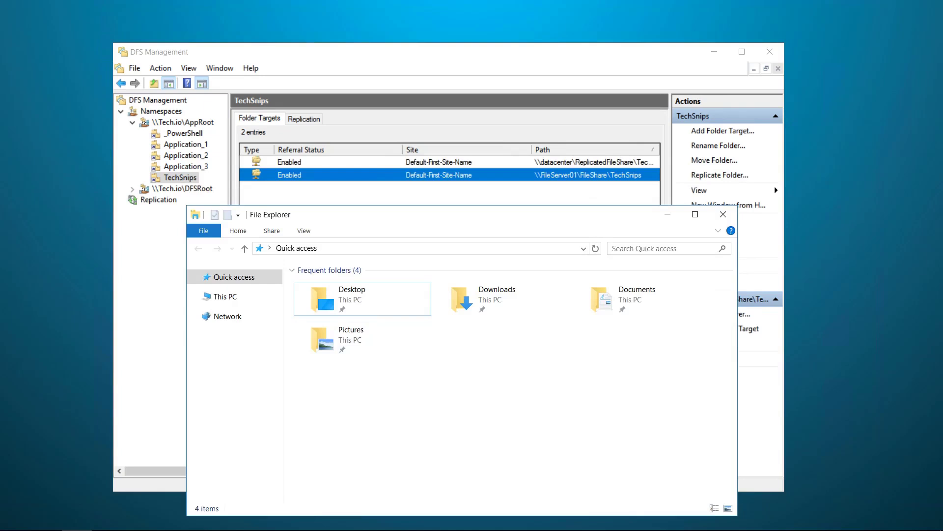
key("alt+d")
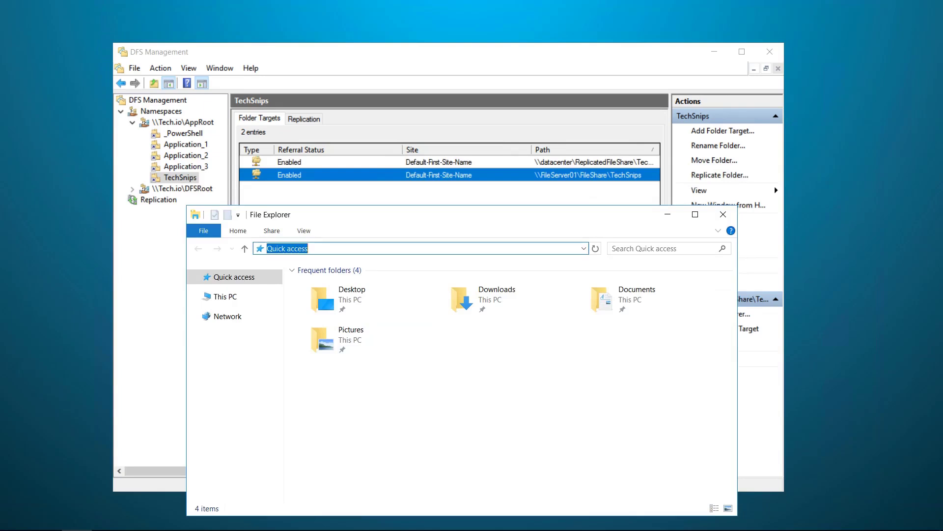
type("\\\\tech.io\\AppRoot\\TechSnips")
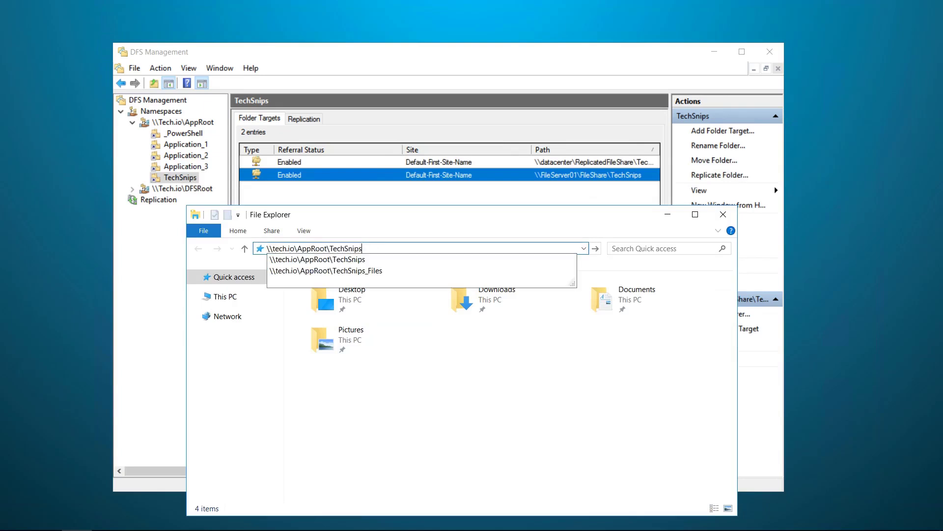
key("Return")
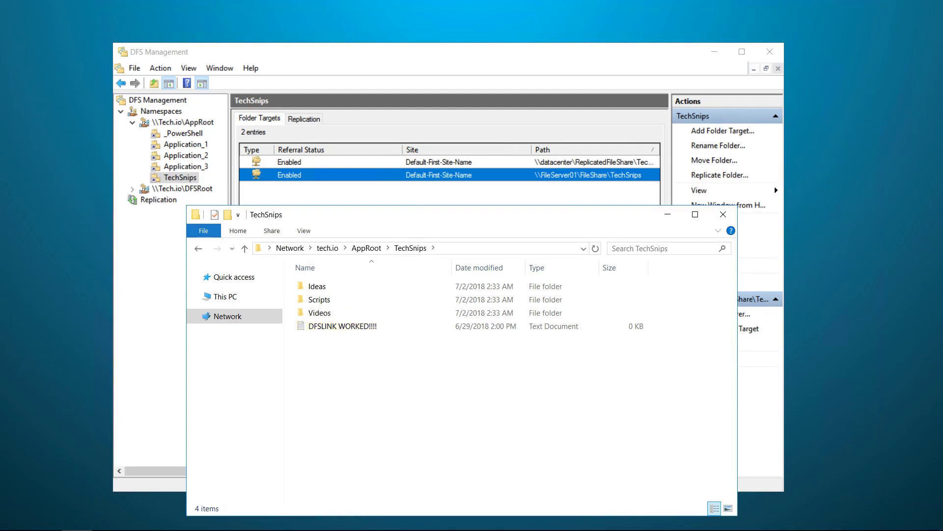
key("alt+F4")
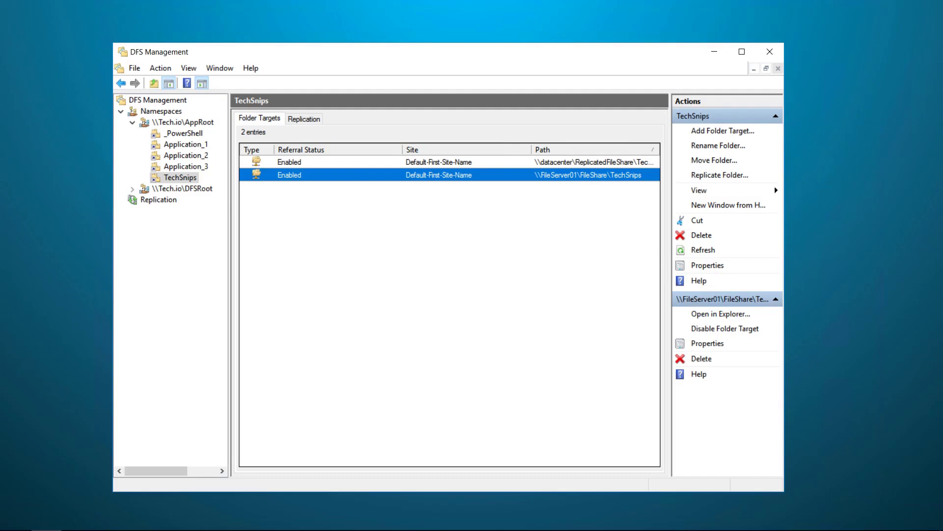
Bring up the available actions for the TechSnips folder in the \\Tech.io\AppRoot namespace's folder list
right_click(190, 179)
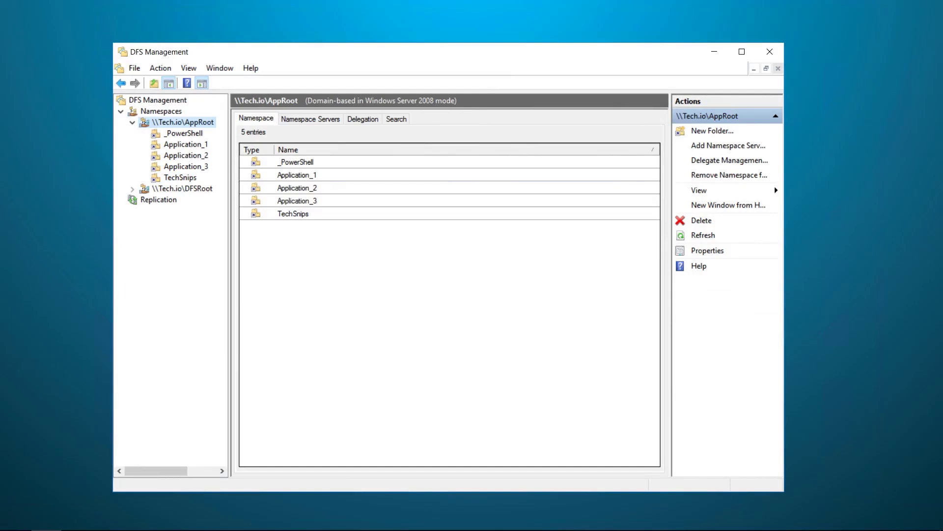
right_click(298, 216)
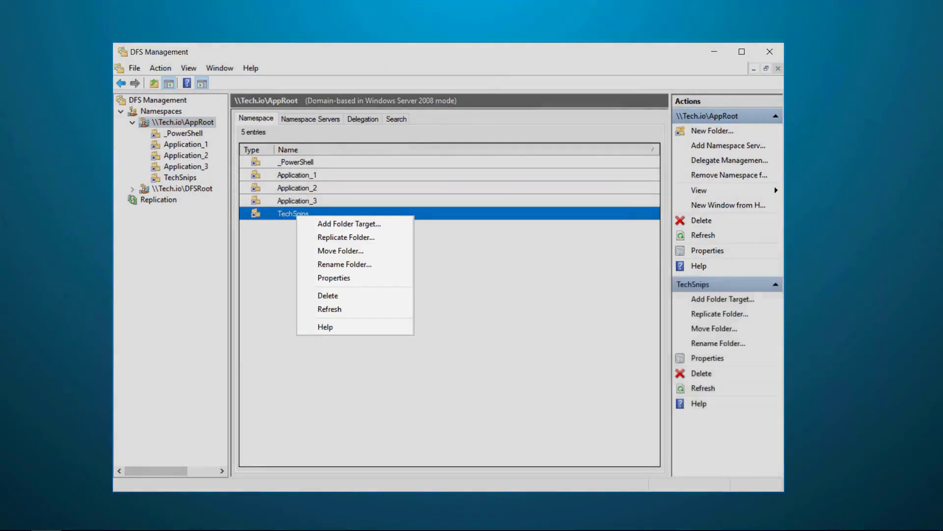